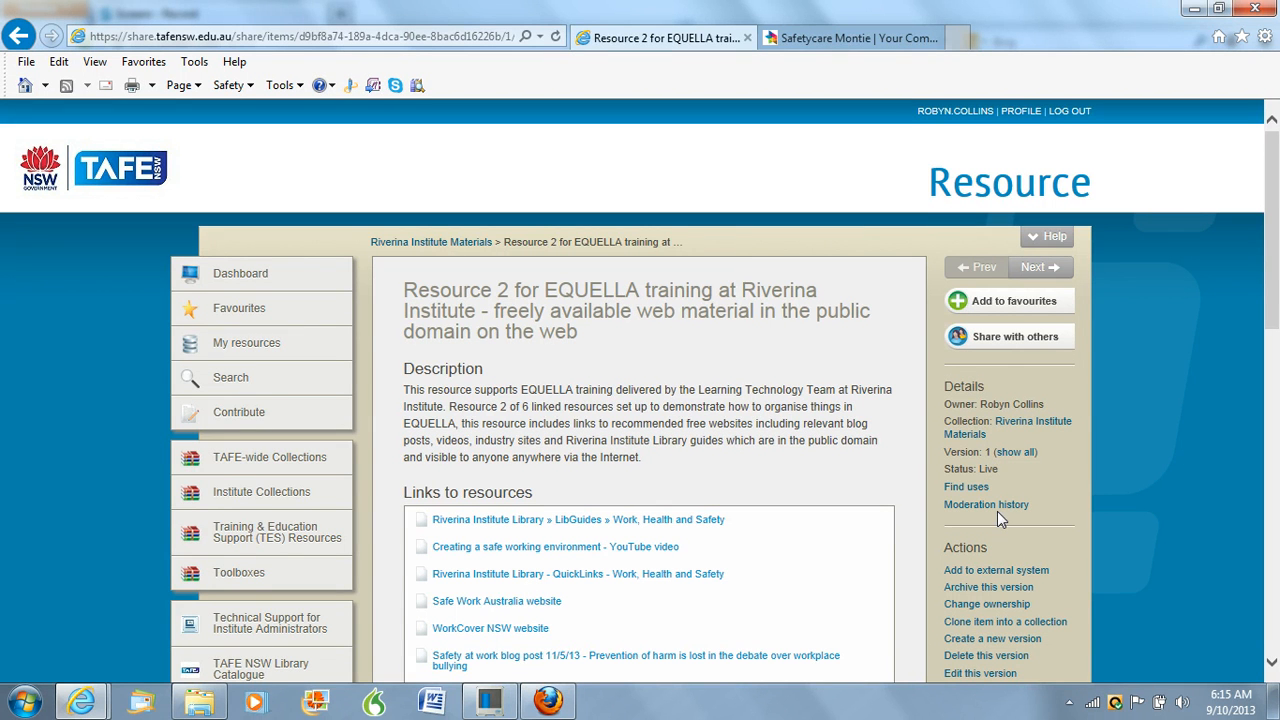
Create a new version of the Resource 2 EQUELLA training item and open its attachments section
{"action": "left_click", "coordinate": [979, 644]}
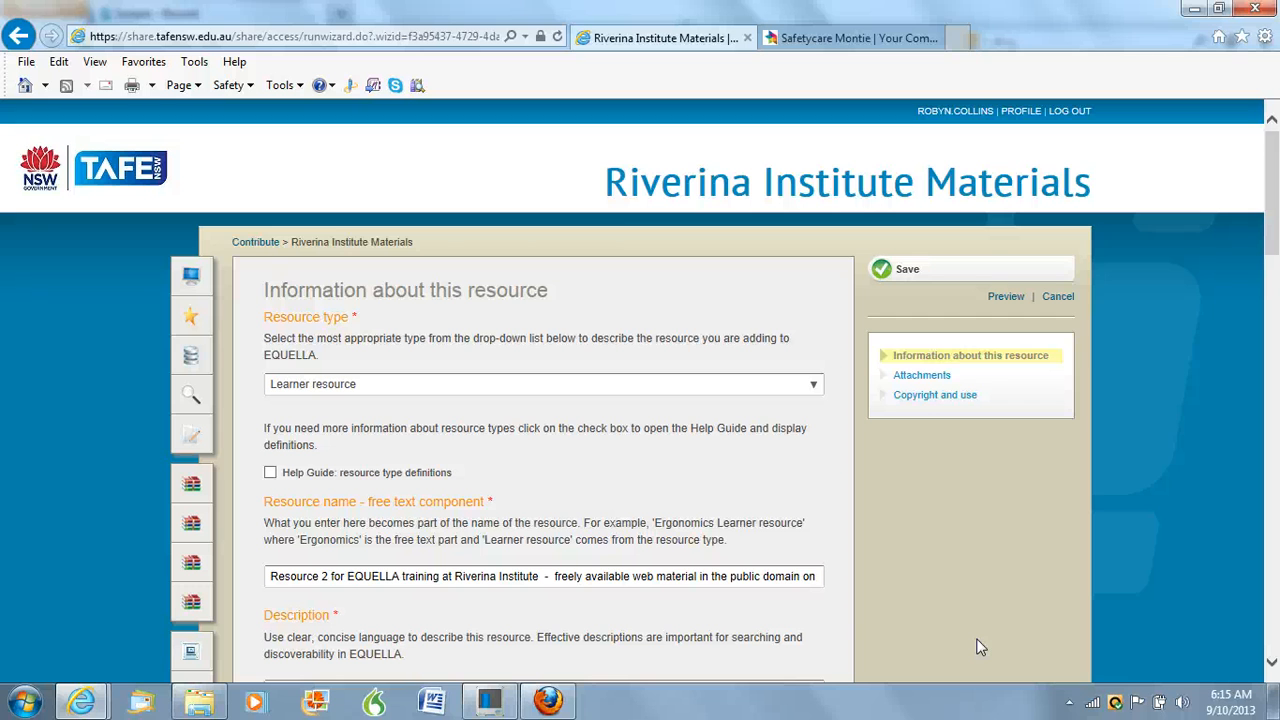
{"action": "left_click", "coordinate": [916, 378]}
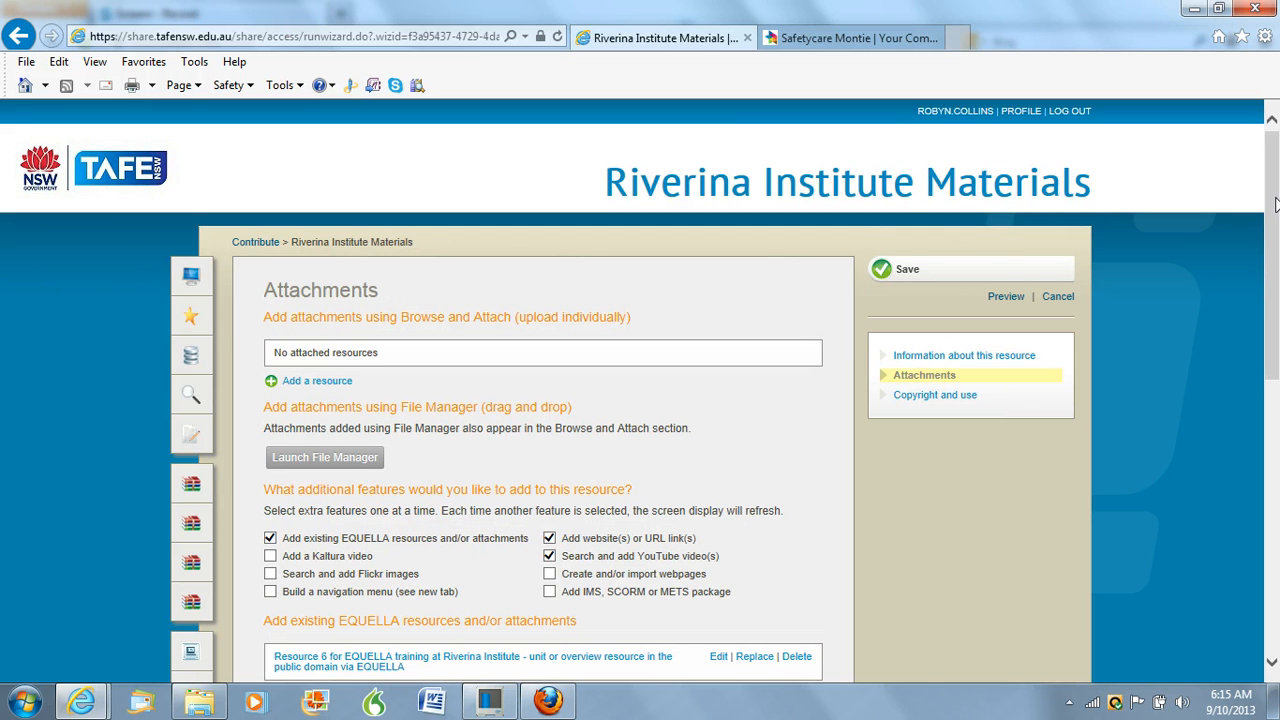
{"action": "left_click_drag", "start_coordinate": [1275, 205], "coordinate": [1276, 375]}
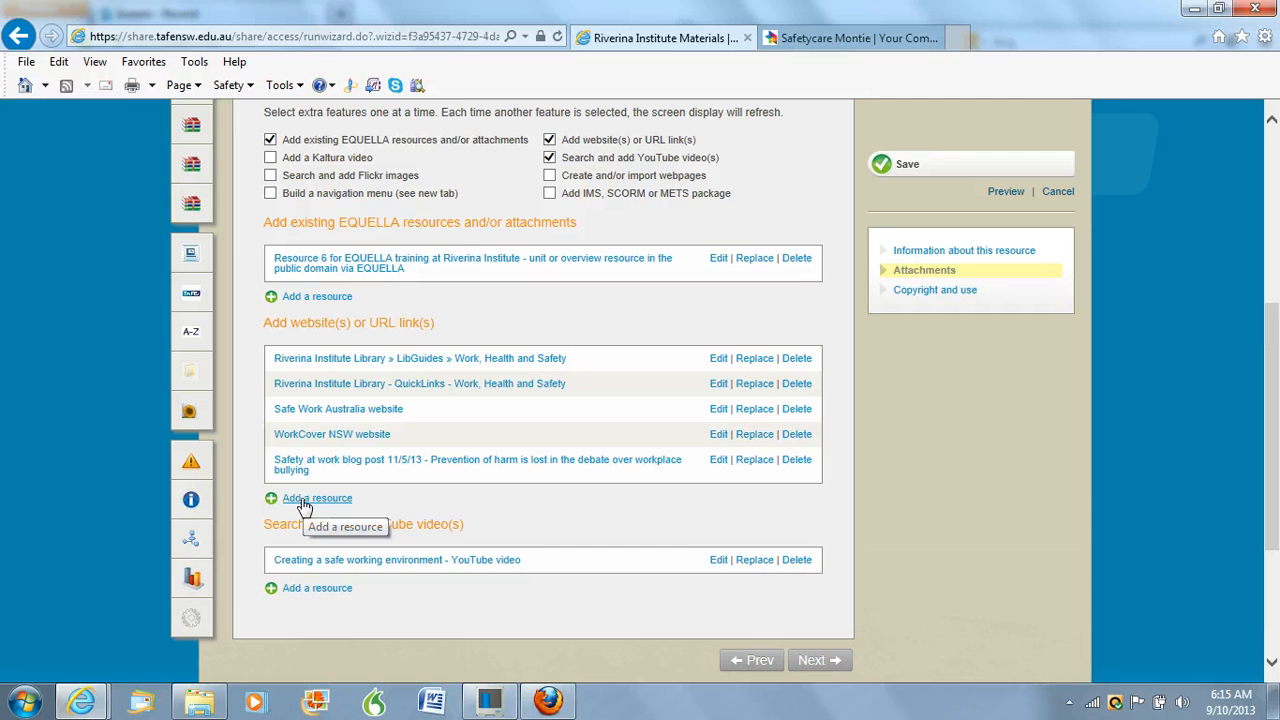
{"action": "left_click", "coordinate": [304, 500]}
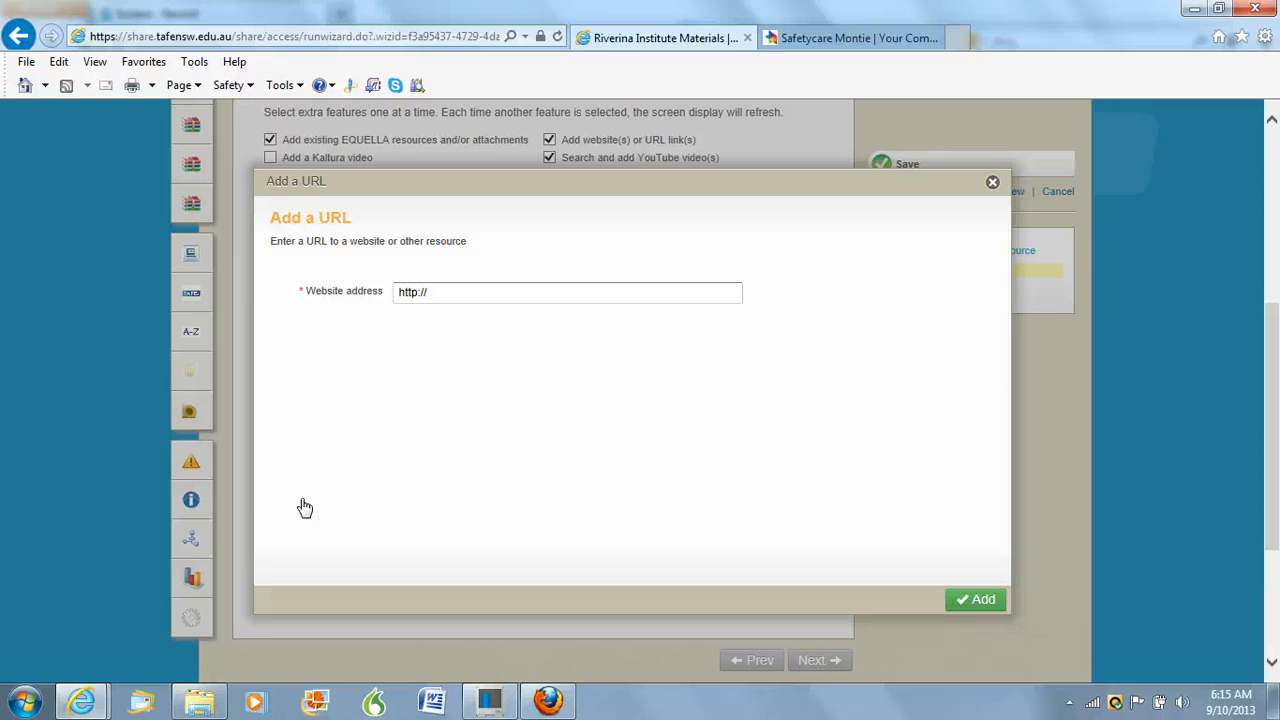
{"action": "double_click", "coordinate": [411, 294]}
{"action": "triple_click", "coordinate": [413, 298]}
{"action": "key", "text": "ctrl+v"}
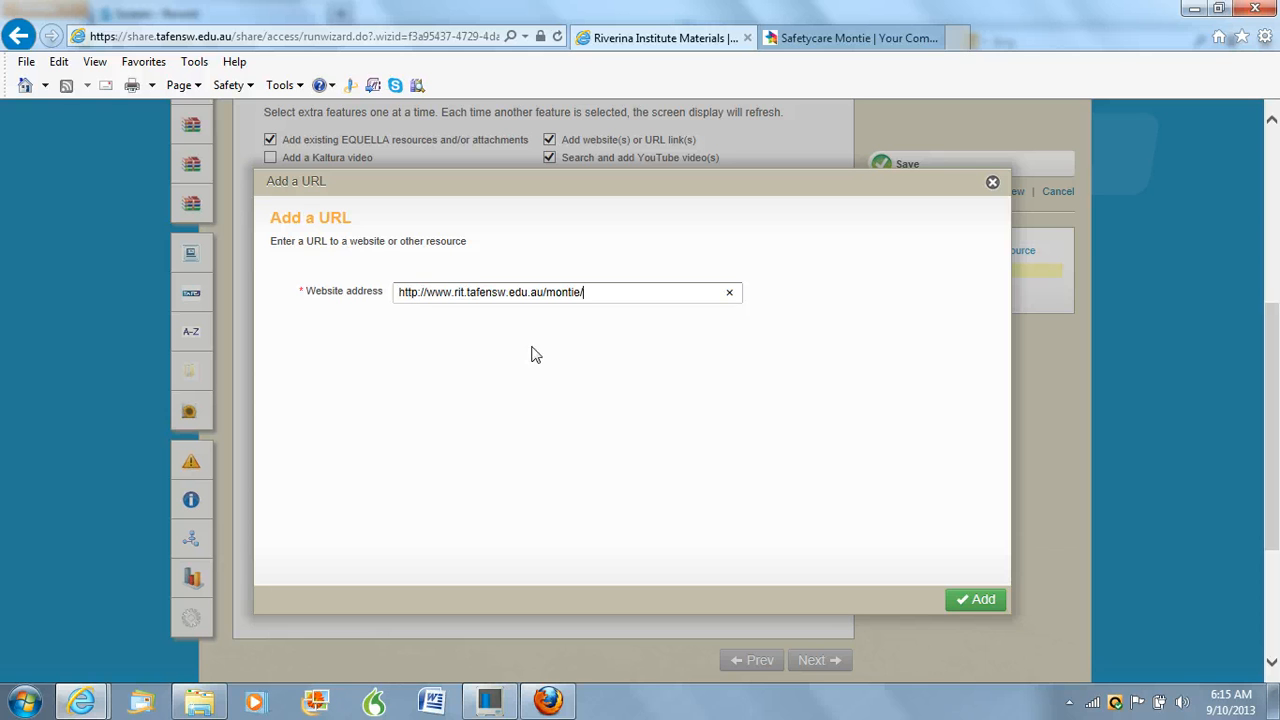
{"action": "left_click", "coordinate": [981, 603]}
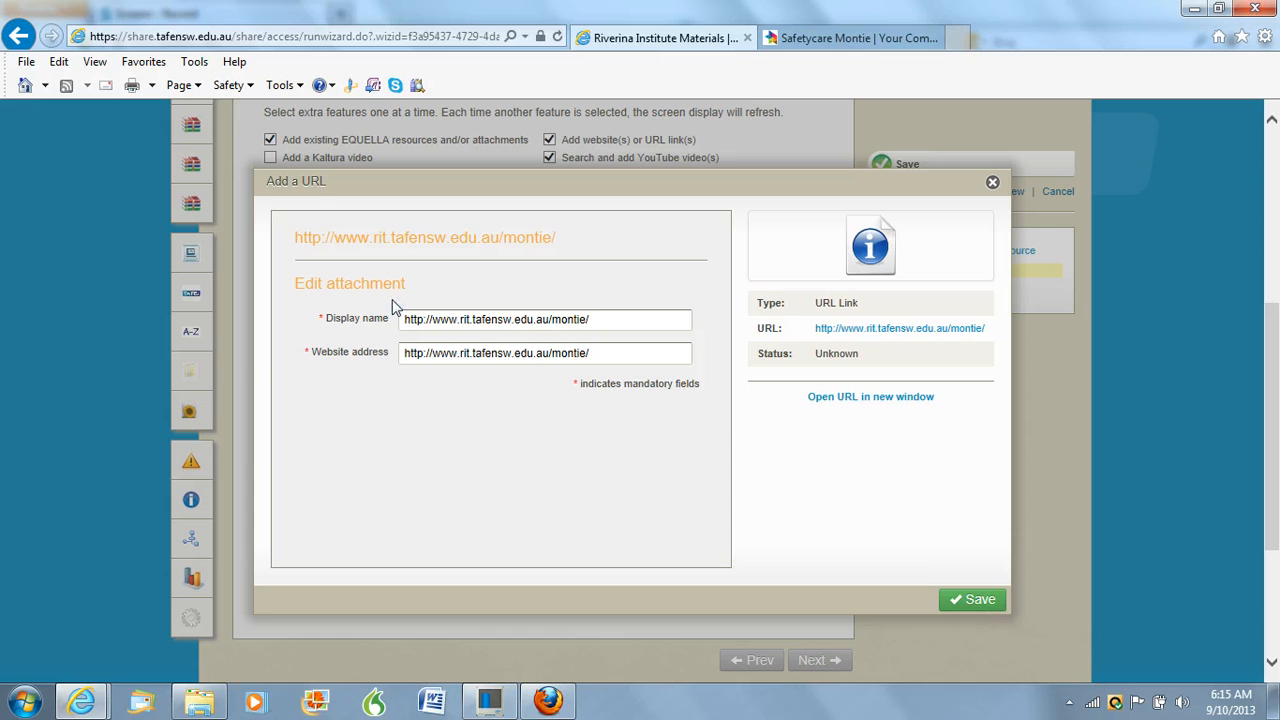
Set the new link's display name to "Watch Montie videos (Library eResource)" and save the link
{"action": "left_click_drag", "start_coordinate": [410, 318], "coordinate": [553, 328]}
{"action": "type", "text": "Watch M"}
{"action": "key", "text": "Delete"}
{"action": "left_click", "coordinate": [480, 320]}
{"action": "key", "text": "Delete"}
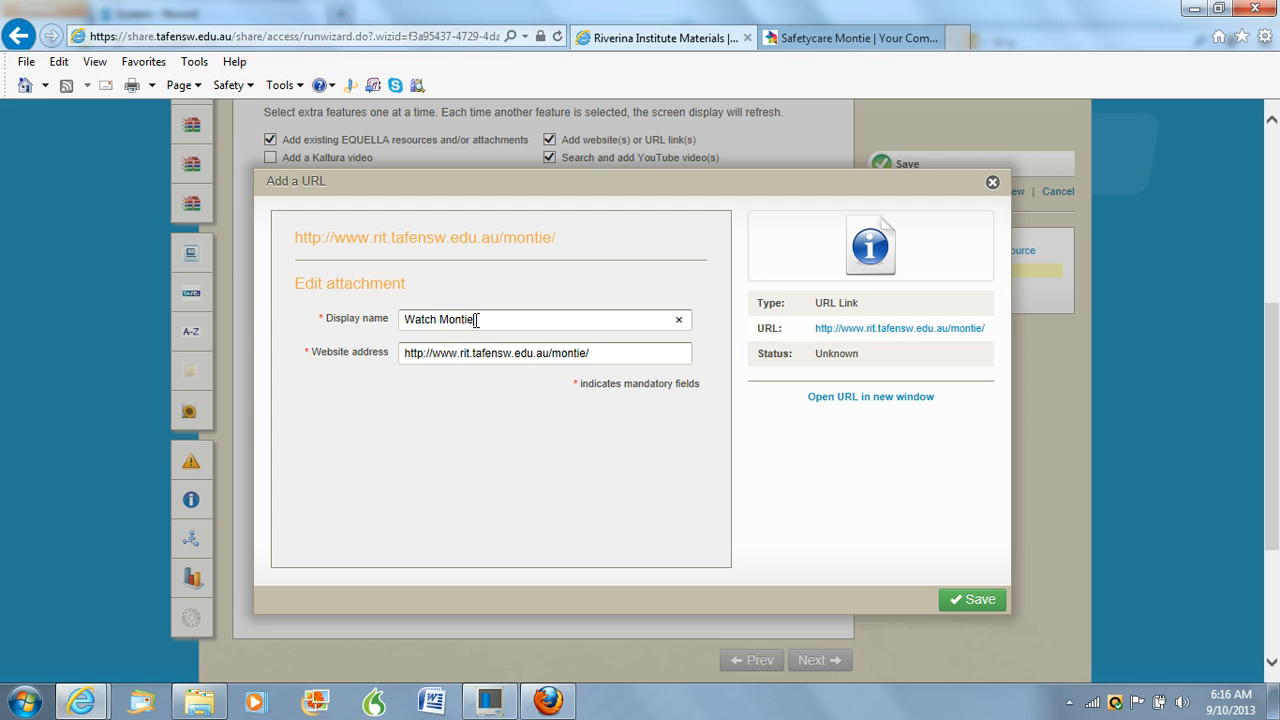
{"action": "type", "text": "videos (Library eResource"}
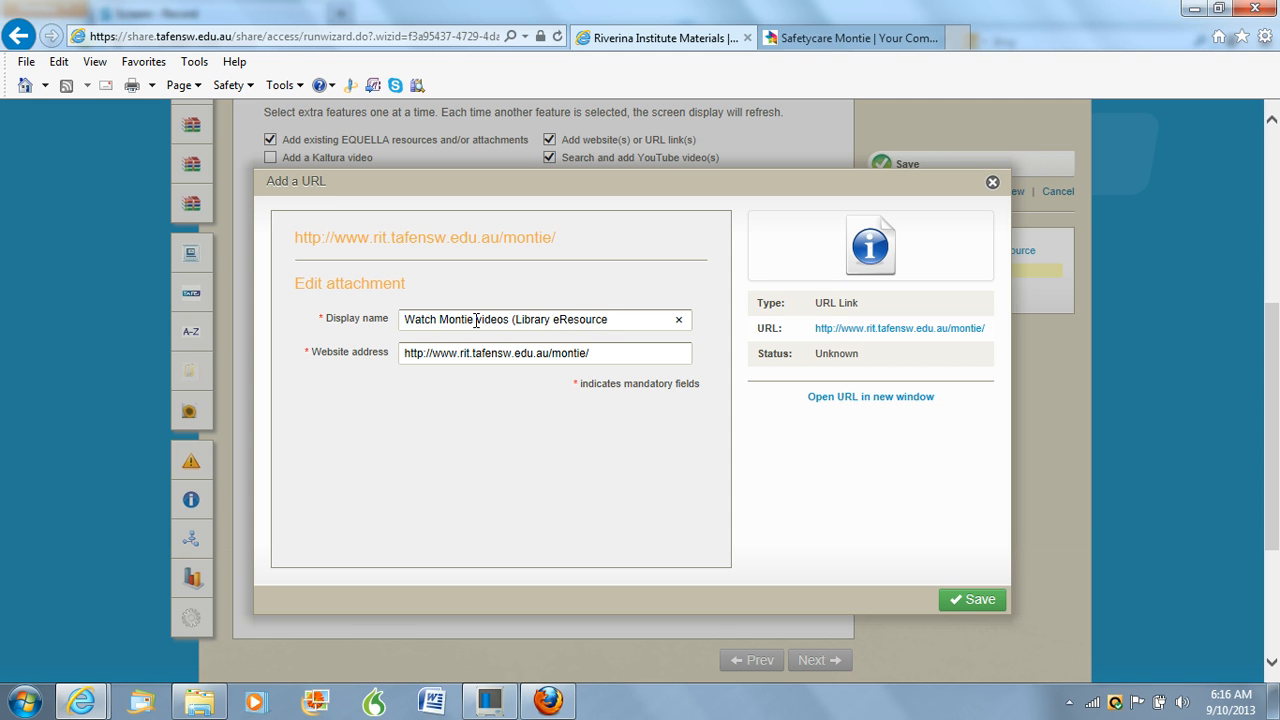
{"action": "type", "text": ")"}
{"action": "left_click", "coordinate": [981, 602]}
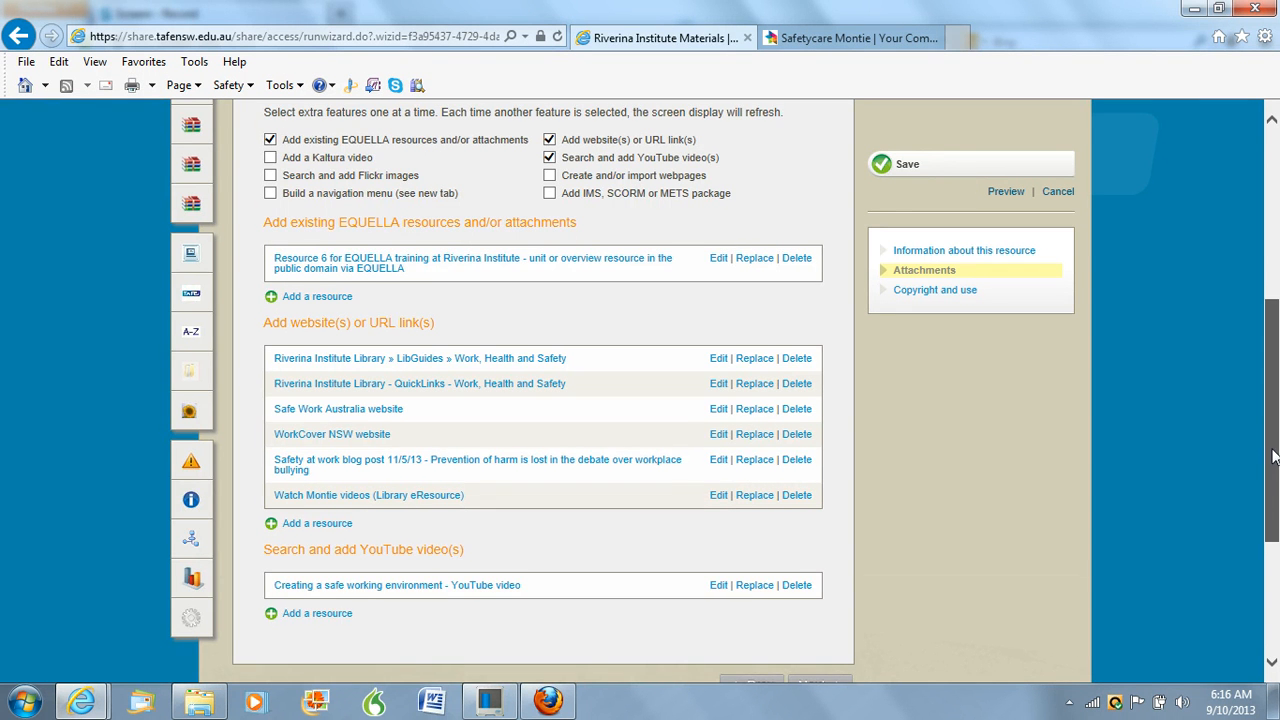
{"action": "left_click_drag", "start_coordinate": [1272, 456], "coordinate": [1272, 322]}
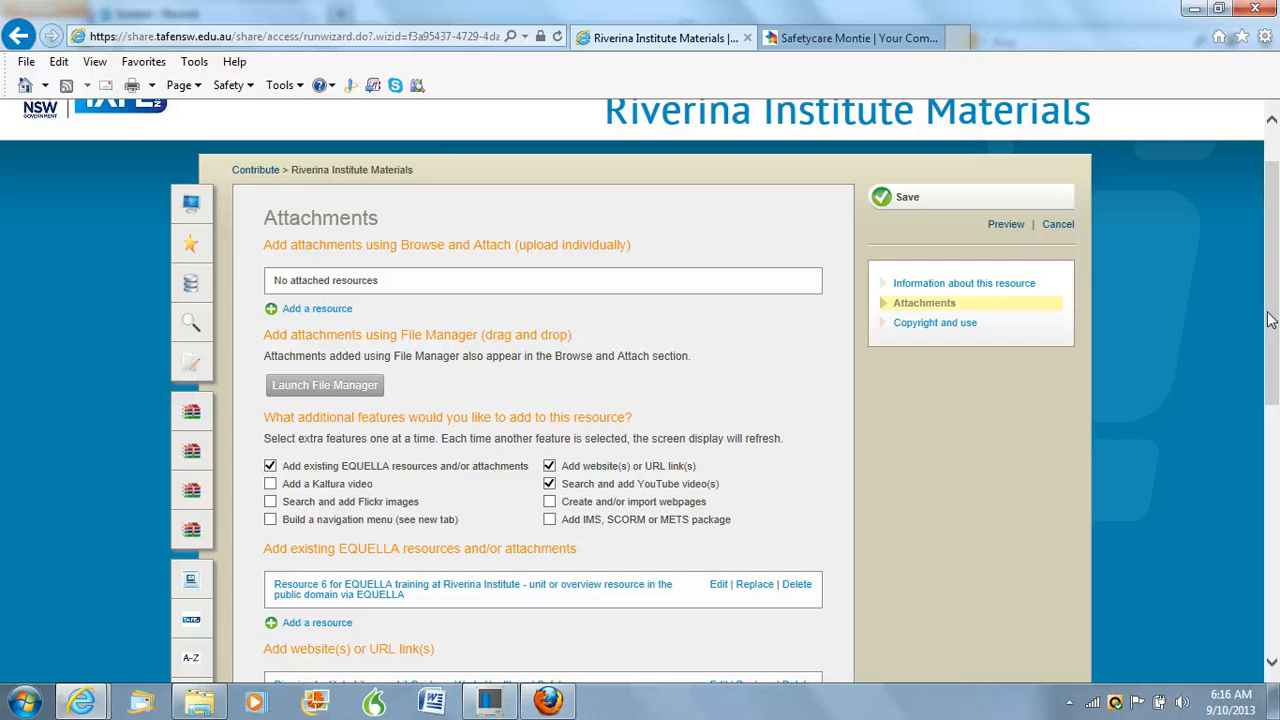
{"action": "left_click", "coordinate": [310, 314]}
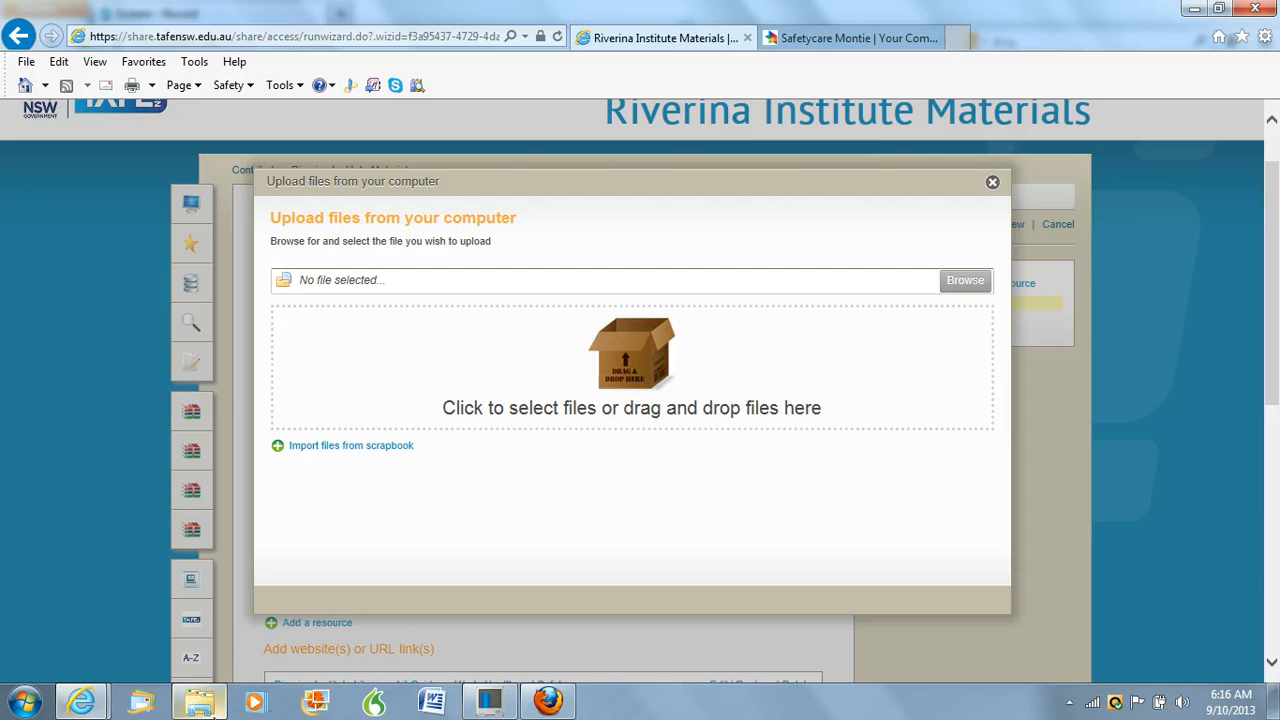
{"action": "left_click", "coordinate": [210, 706]}
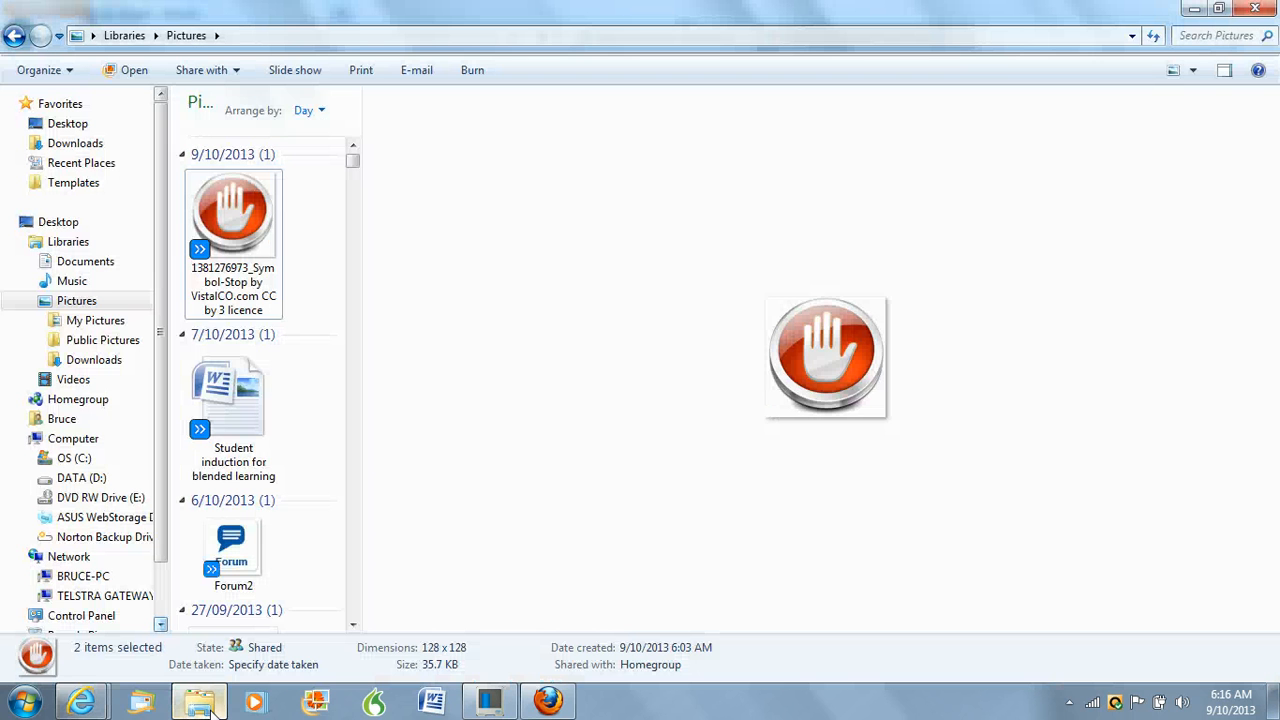
{"action": "left_click", "coordinate": [1218, 10]}
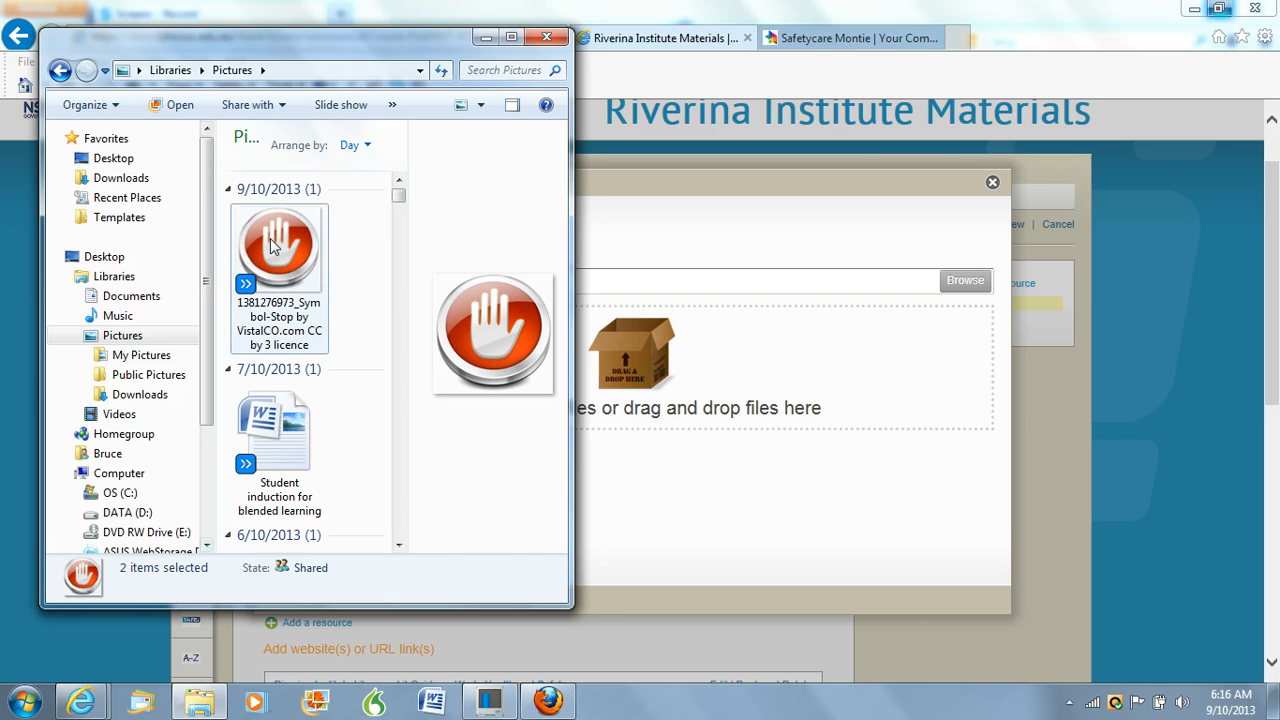
{"action": "left_click_drag", "start_coordinate": [270, 247], "coordinate": [614, 352]}
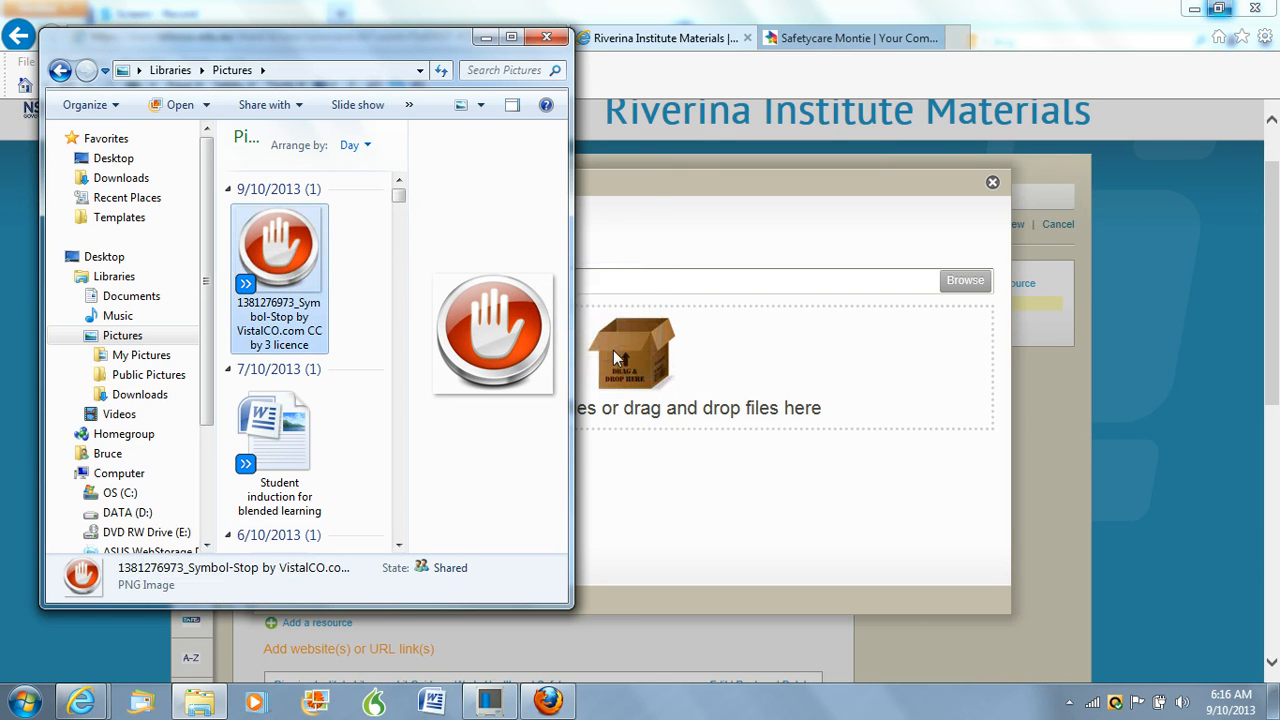
{"action": "left_click", "coordinate": [486, 38]}
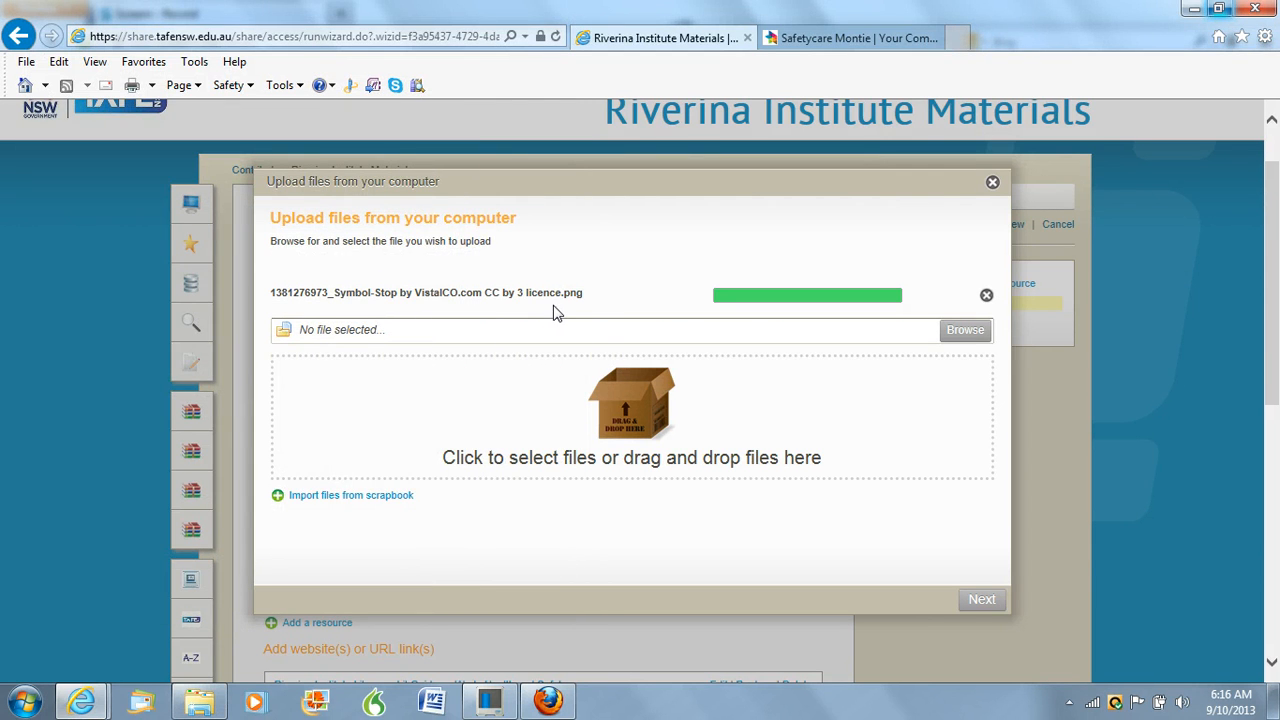
{"action": "left_click", "coordinate": [982, 601]}
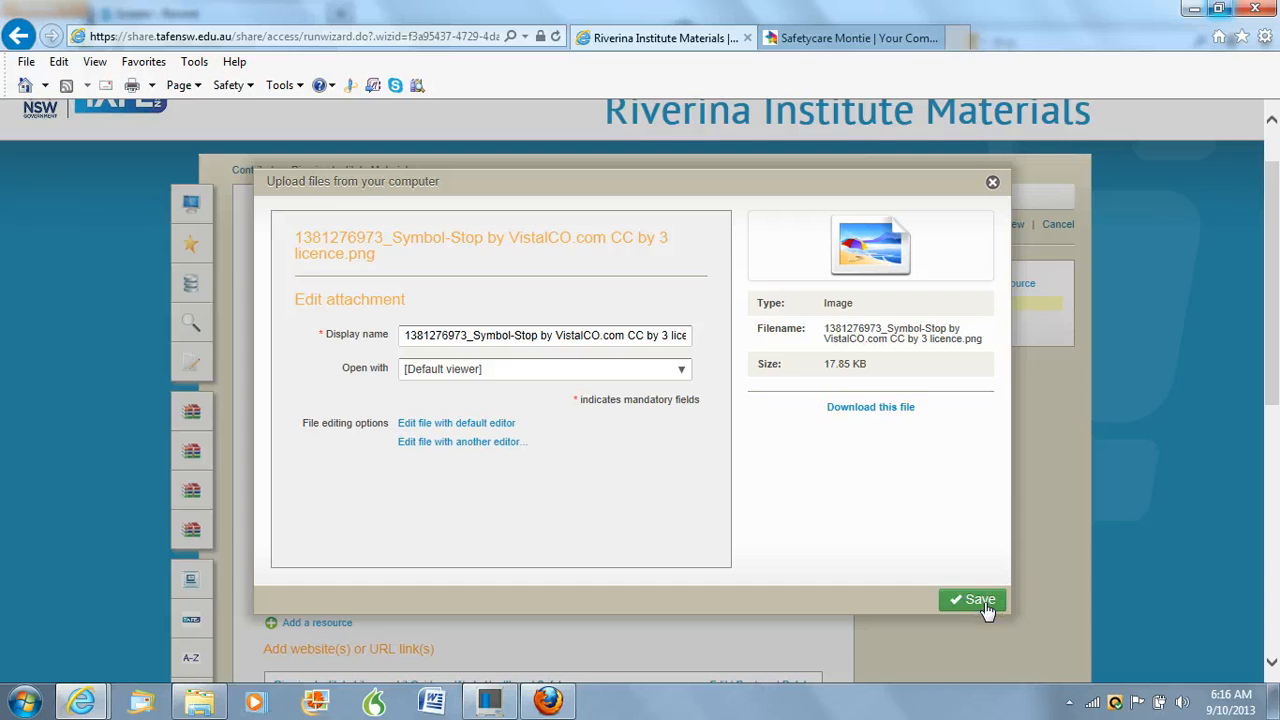
{"action": "left_click", "coordinate": [982, 603]}
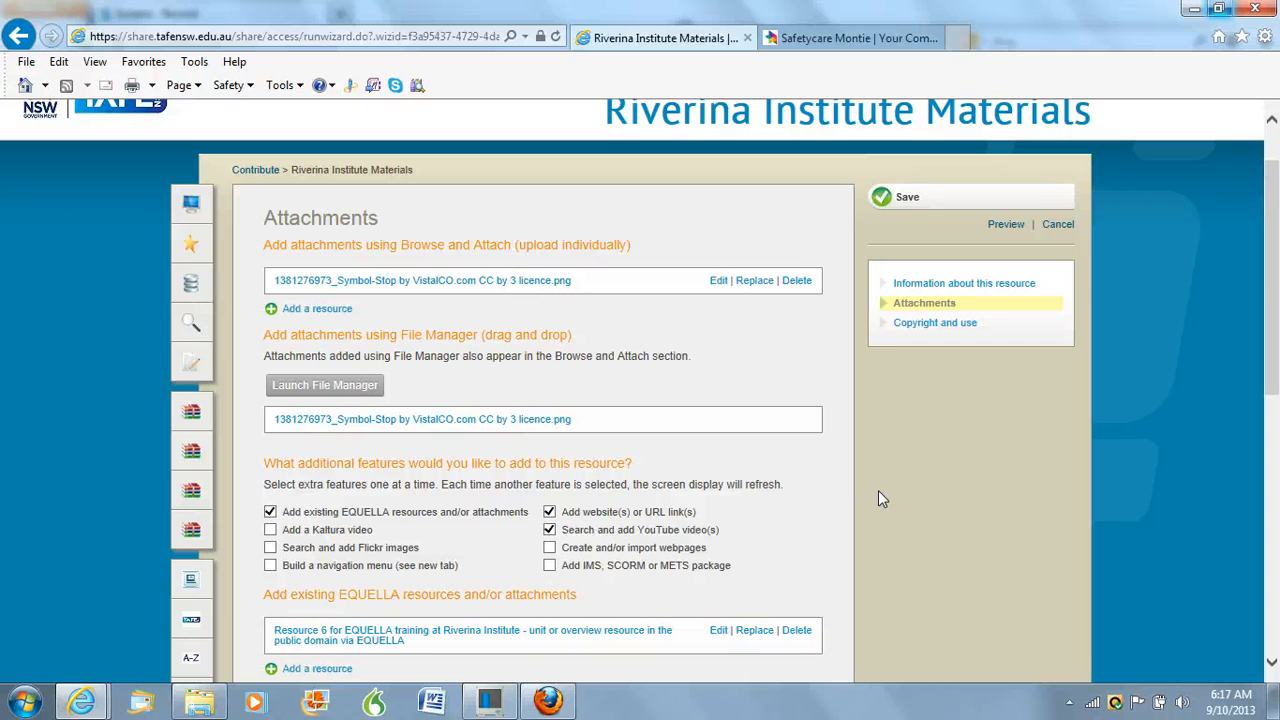
Save and publish the new version of the resource, and review its list of linked resources
{"action": "left_click", "coordinate": [908, 203]}
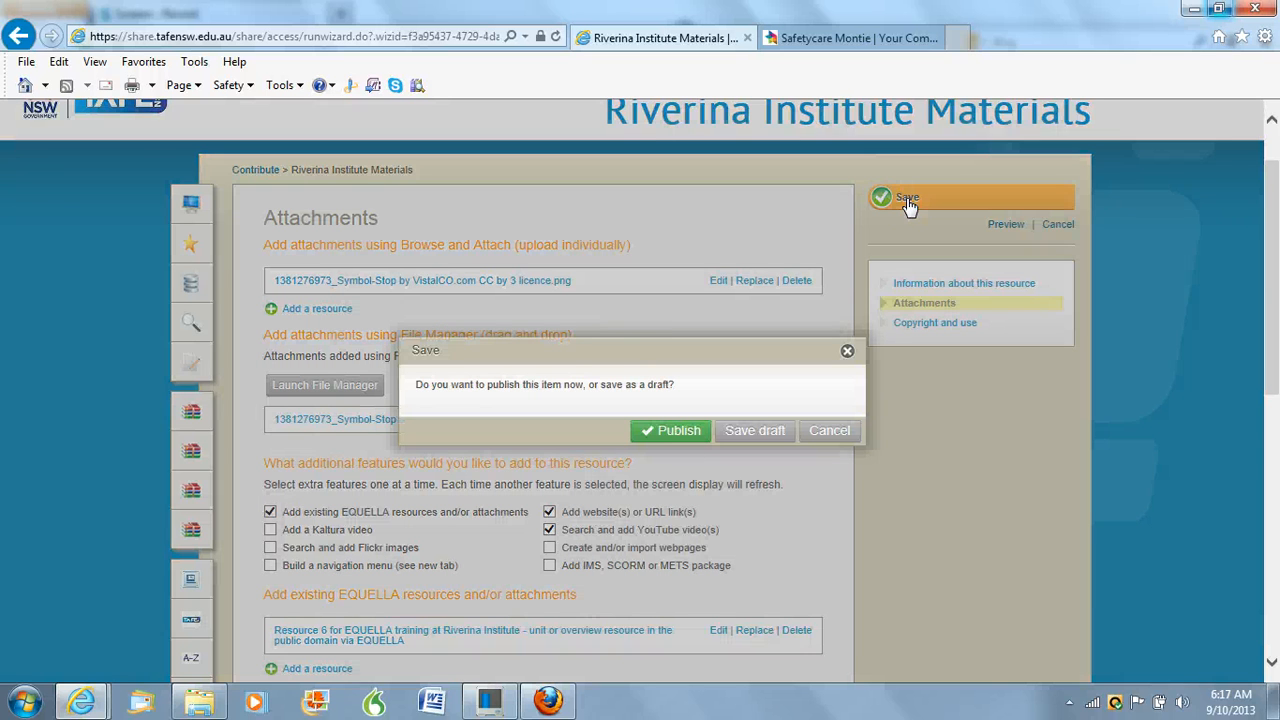
{"action": "left_click", "coordinate": [677, 436]}
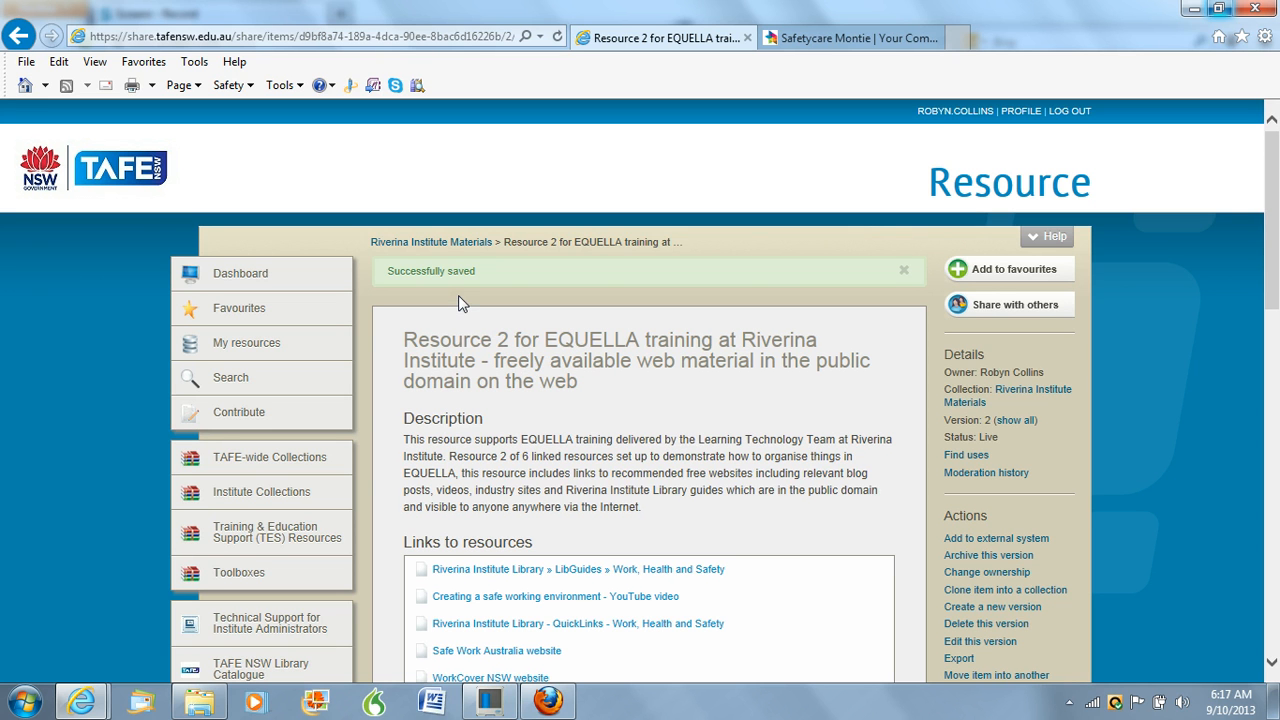
{"action": "left_click_drag", "start_coordinate": [1275, 191], "coordinate": [1276, 283]}
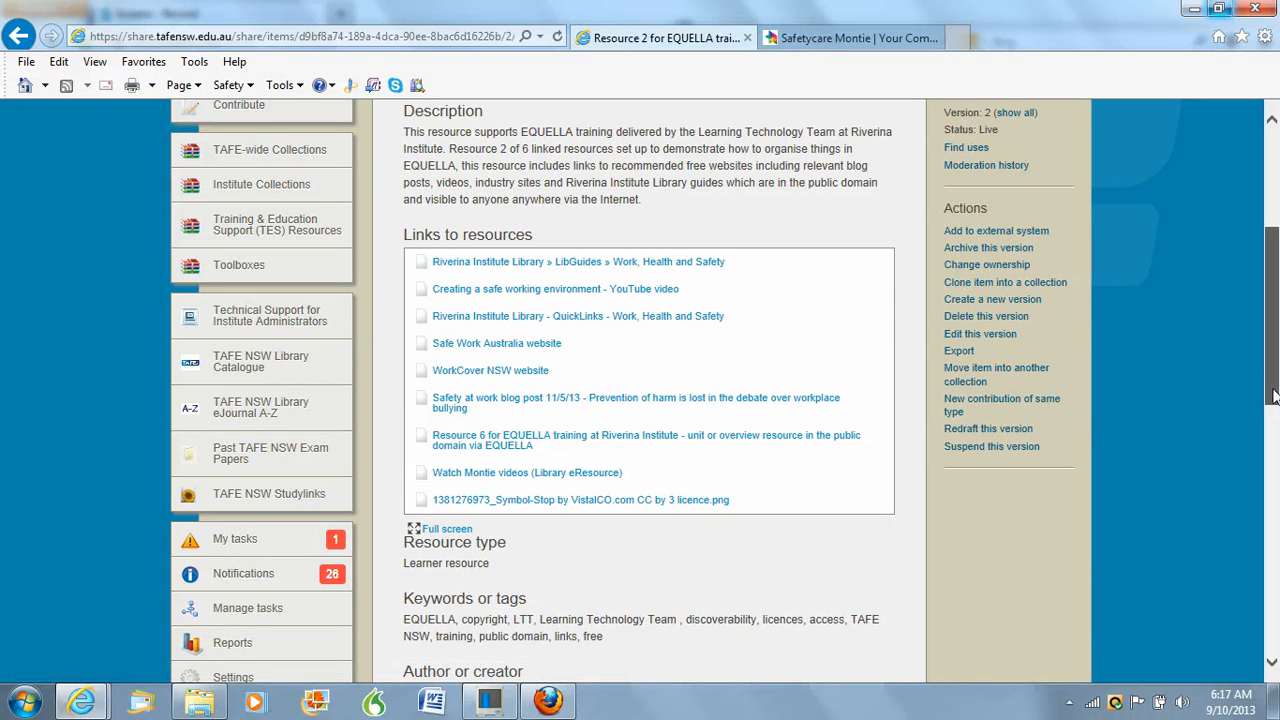
{"action": "left_click_drag", "start_coordinate": [1273, 397], "coordinate": [1273, 342]}
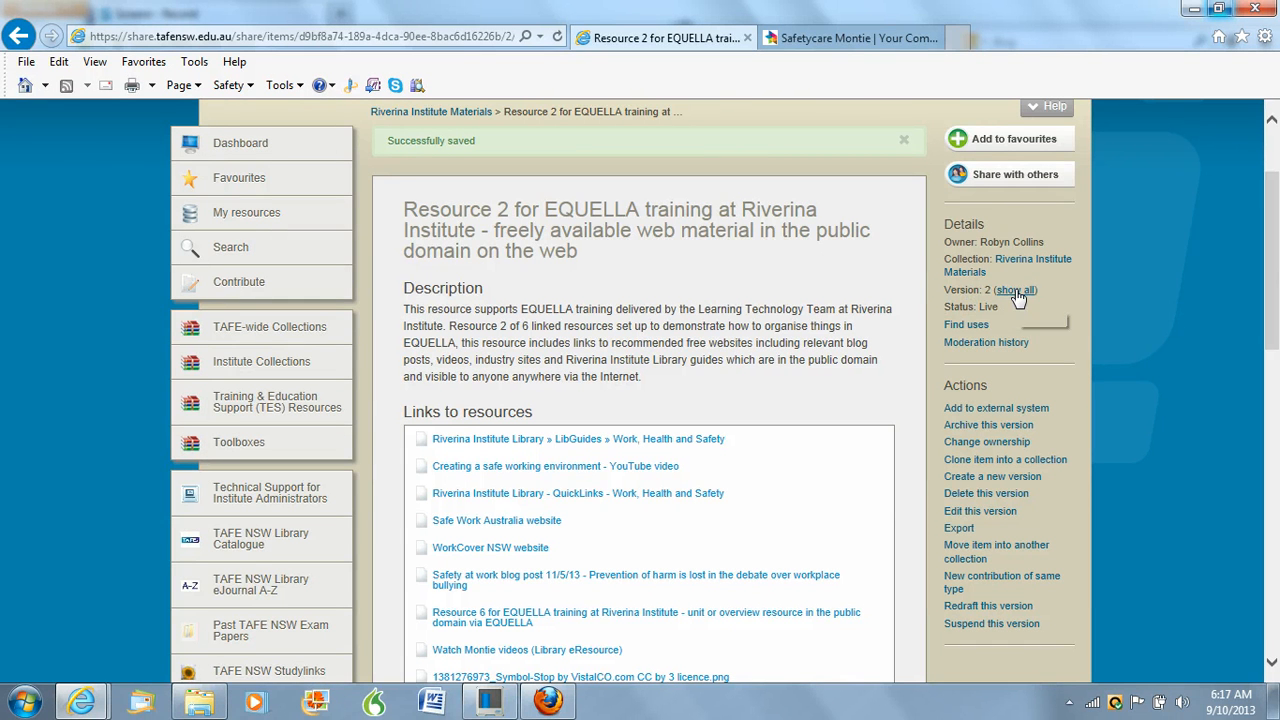
Show all versions of the item and open archived version 1 to examine its details and links
{"action": "left_click", "coordinate": [1015, 291]}
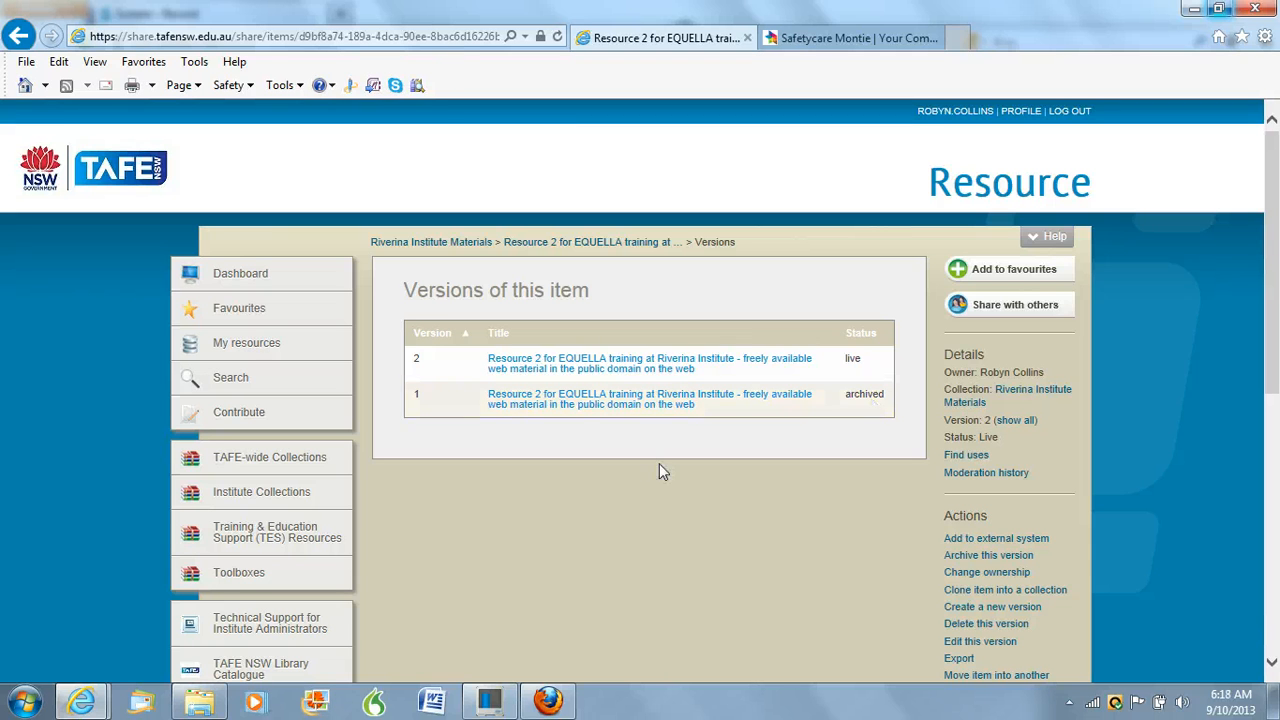
{"action": "left_click", "coordinate": [573, 404]}
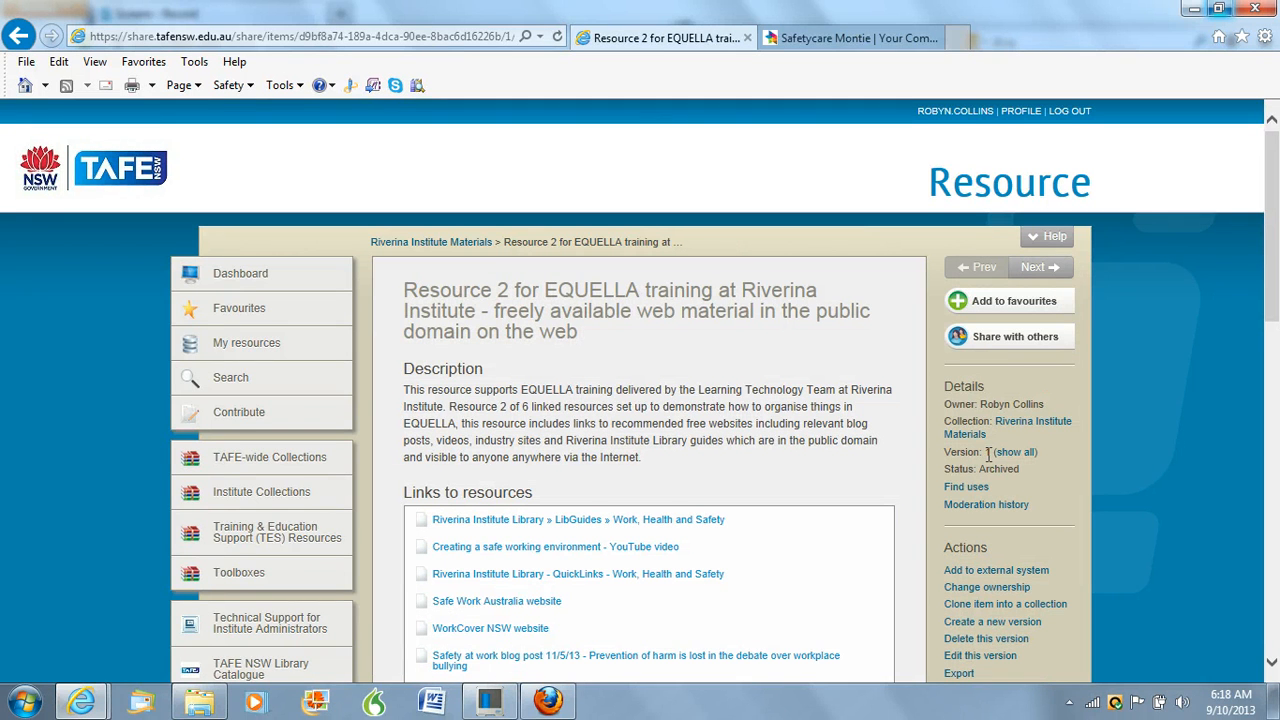
{"action": "left_click_drag", "start_coordinate": [1275, 241], "coordinate": [1275, 305]}
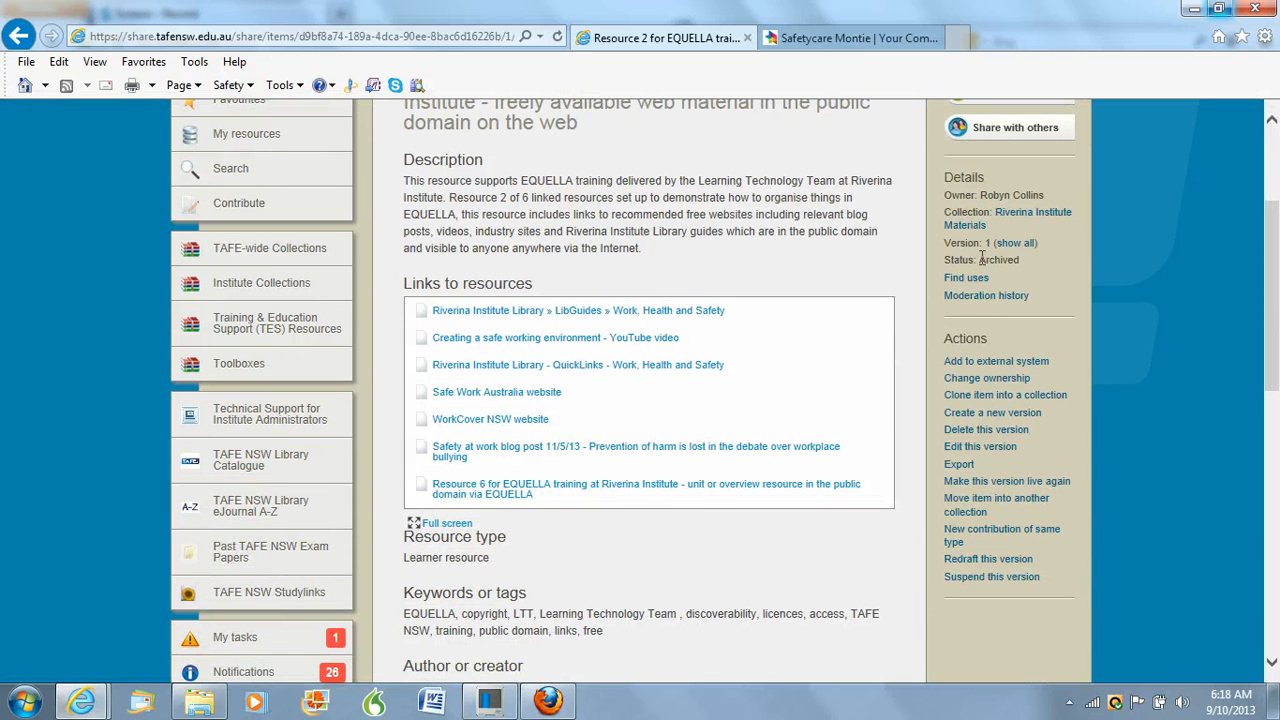
Go back to the list of versions, open live version 2 to check its links, and select its web address
{"action": "left_click", "coordinate": [1014, 244]}
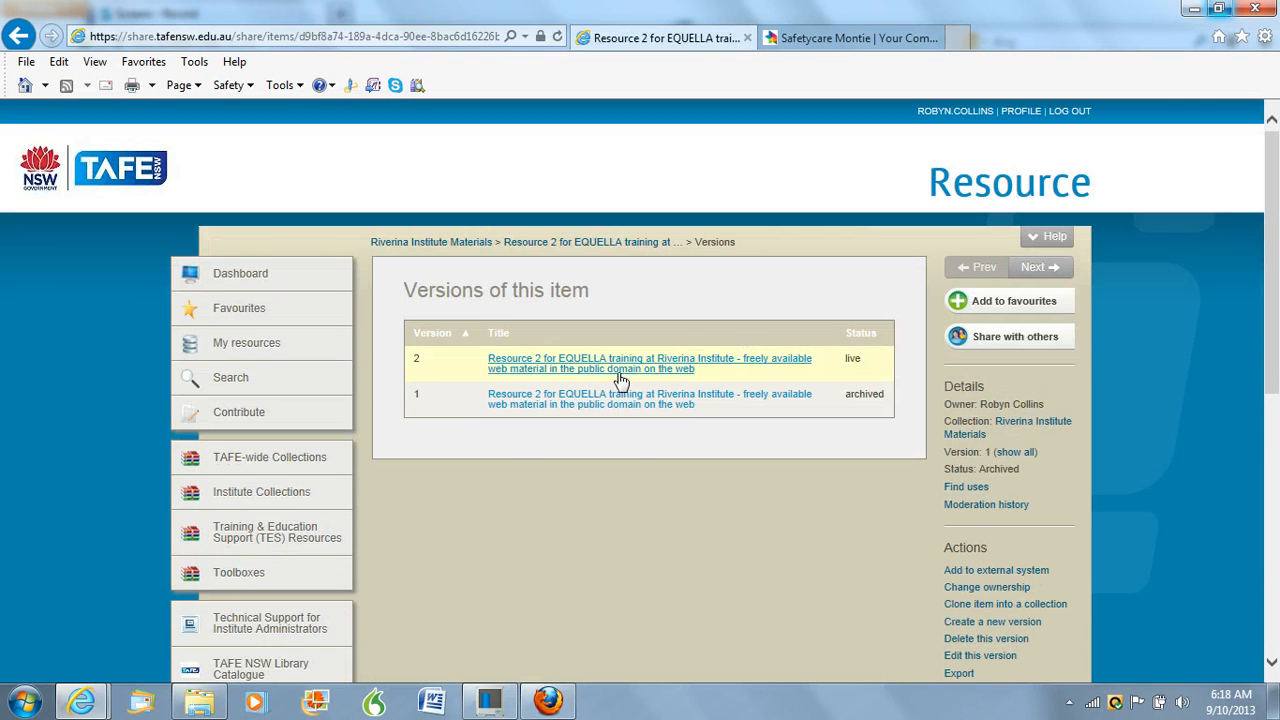
{"action": "left_click", "coordinate": [624, 369]}
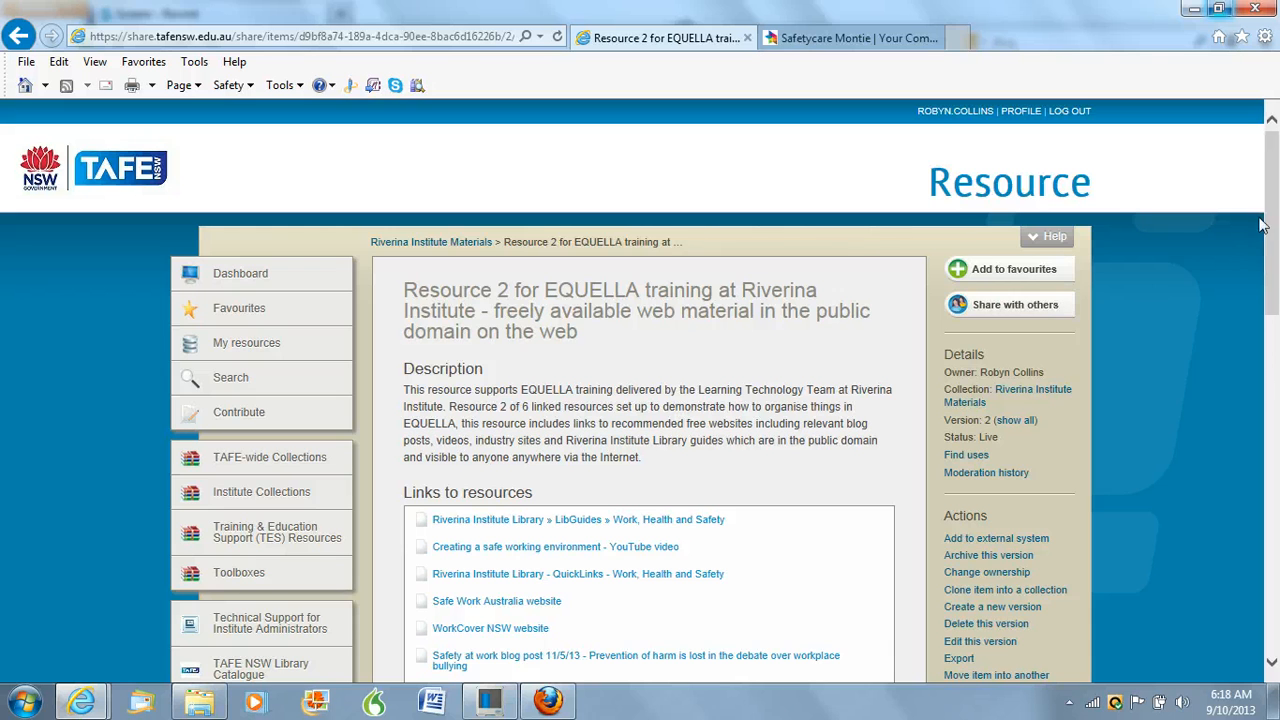
{"action": "left_click_drag", "start_coordinate": [1275, 218], "coordinate": [1275, 254]}
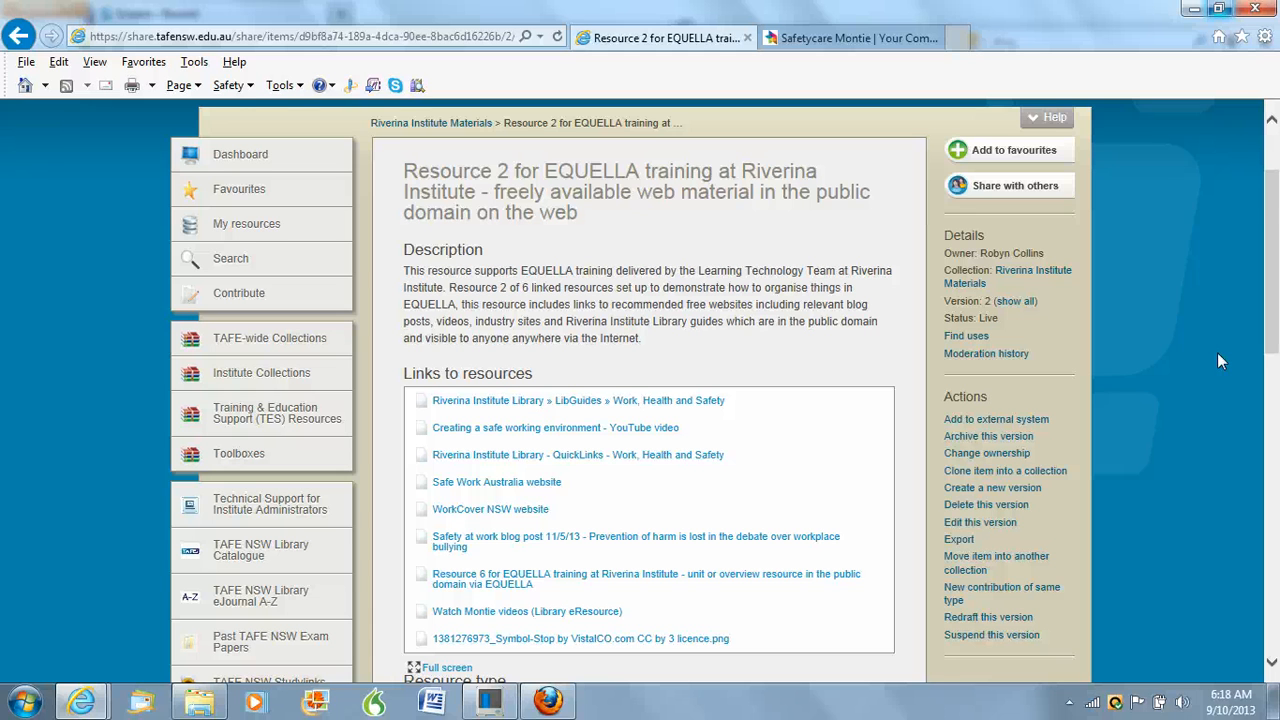
{"action": "key", "text": "alt+d"}
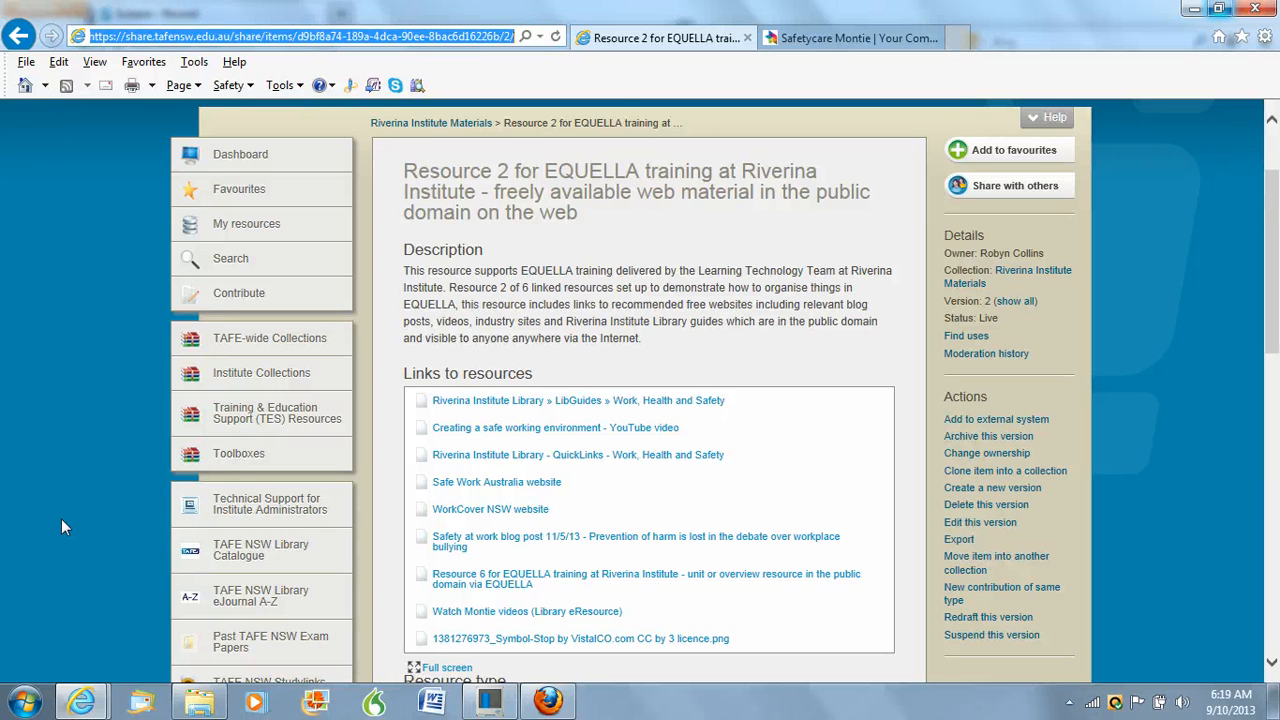